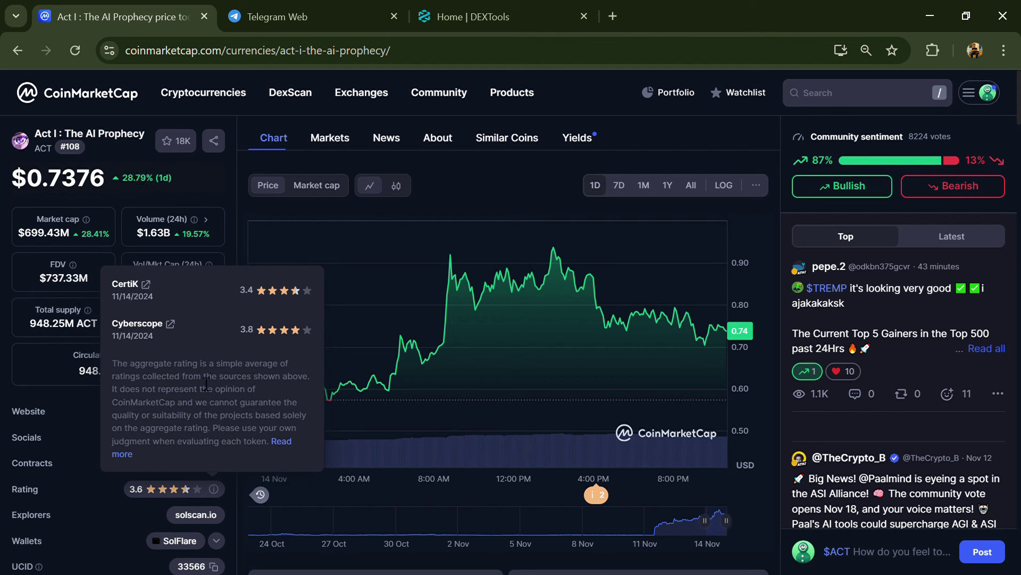
Start an ACT community comment and toggle its sentiment, ending on Bearish
{"action": "left_click", "coordinate": [854, 550]}
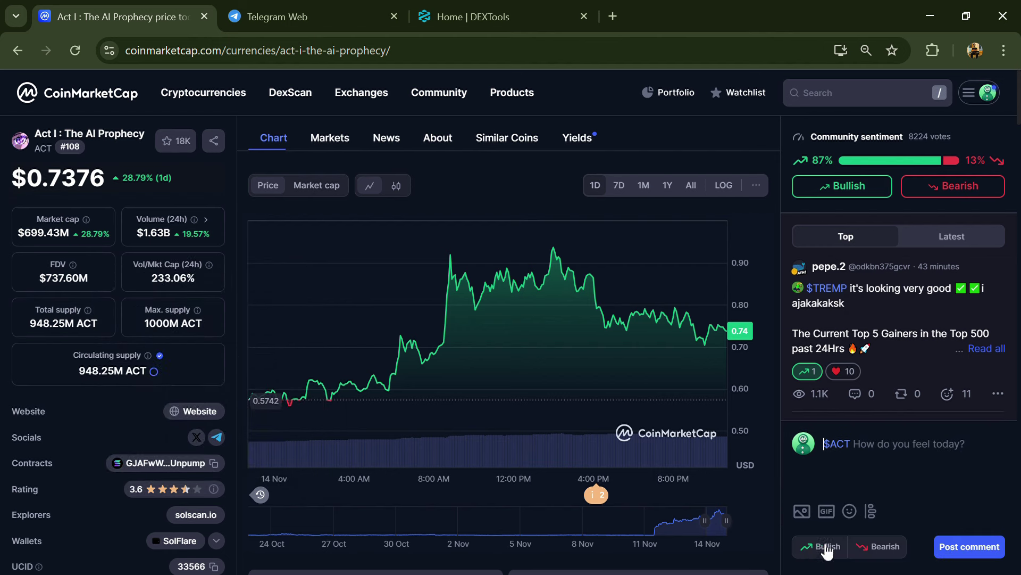
{"action": "left_click", "coordinate": [866, 547]}
{"action": "left_click", "coordinate": [825, 553]}
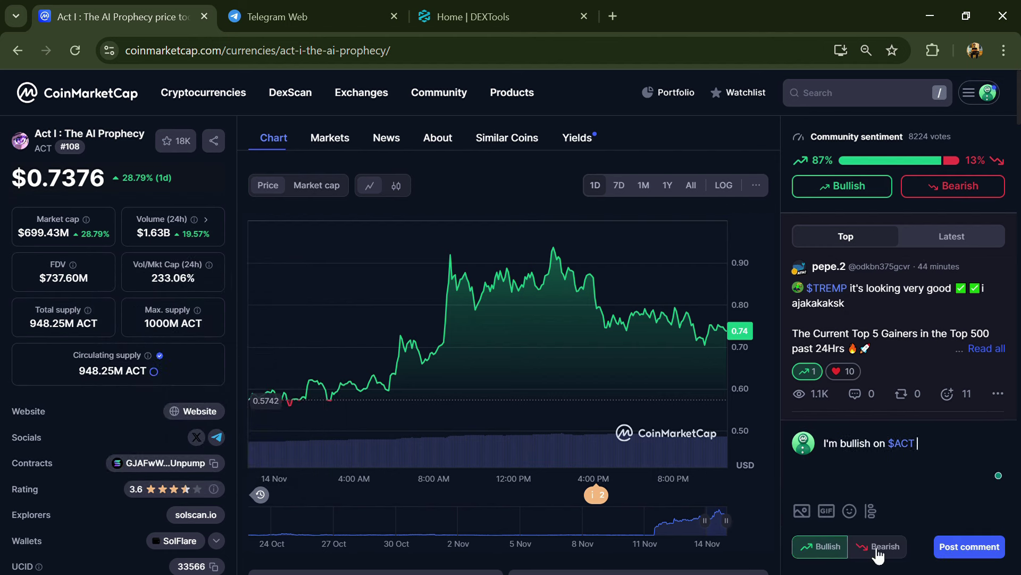
{"action": "left_click", "coordinate": [884, 550]}
{"action": "scroll", "coordinate": [940, 281], "scroll_direction": "down", "scroll_amount": 5}
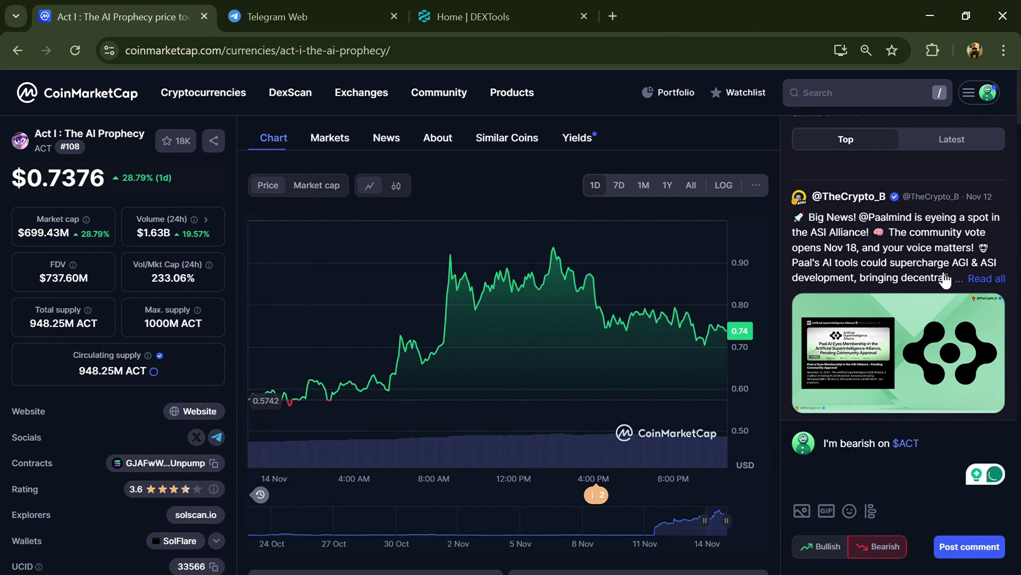
{"action": "scroll", "coordinate": [941, 281], "scroll_direction": "down", "scroll_amount": 5}
{"action": "scroll", "coordinate": [941, 282], "scroll_direction": "down", "scroll_amount": 5}
{"action": "scroll", "coordinate": [940, 281], "scroll_direction": "down", "scroll_amount": 3}
{"action": "scroll", "coordinate": [938, 280], "scroll_direction": "down", "scroll_amount": 3}
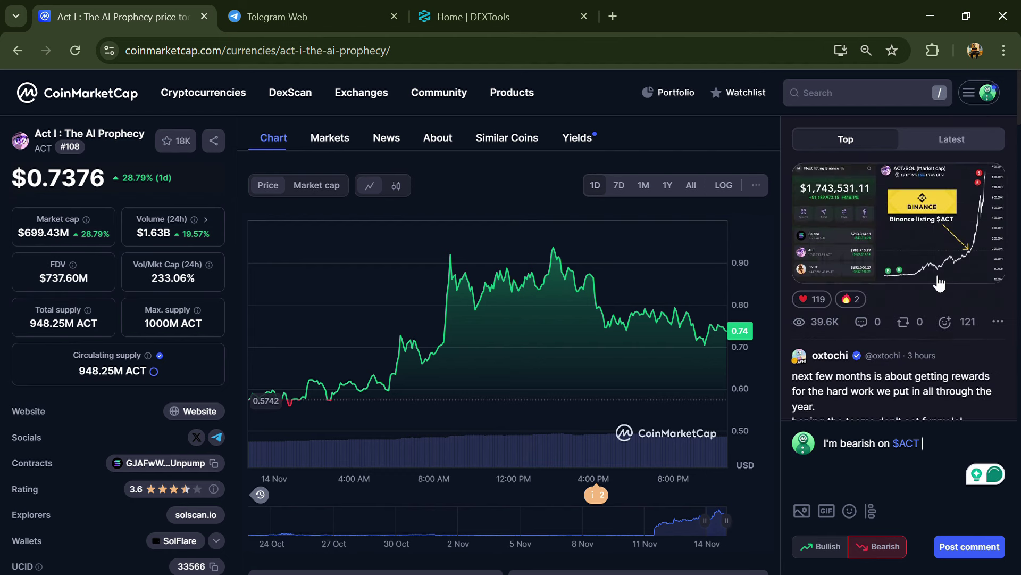
{"action": "scroll", "coordinate": [938, 279], "scroll_direction": "up", "scroll_amount": 3}
Show the Latest community posts, copy ACT's contract address, and go to DEXTools
{"action": "left_click", "coordinate": [968, 141]}
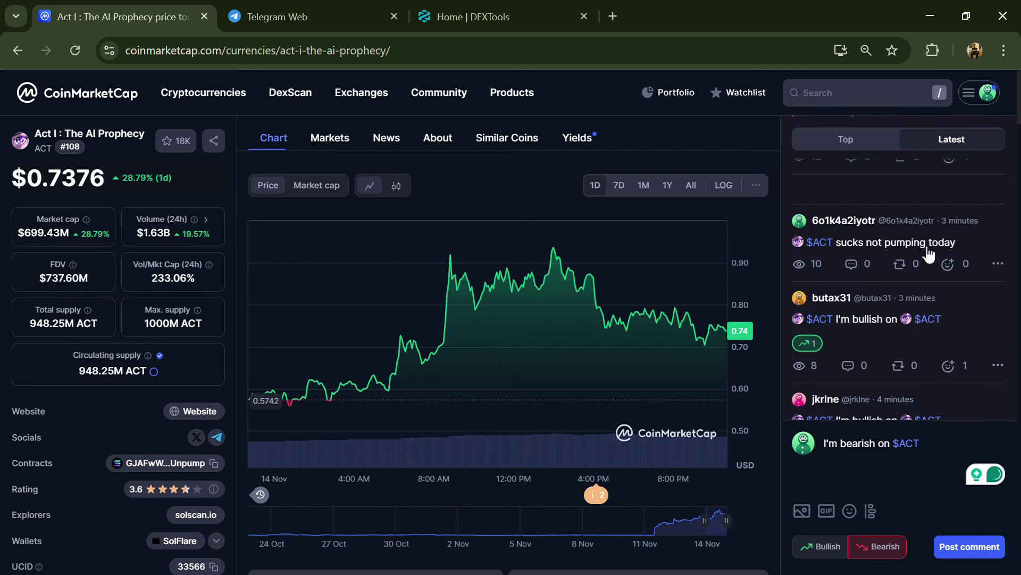
{"action": "scroll", "coordinate": [924, 264], "scroll_direction": "down", "scroll_amount": 3}
{"action": "scroll", "coordinate": [927, 268], "scroll_direction": "down", "scroll_amount": 2}
{"action": "scroll", "coordinate": [928, 268], "scroll_direction": "down", "scroll_amount": 2}
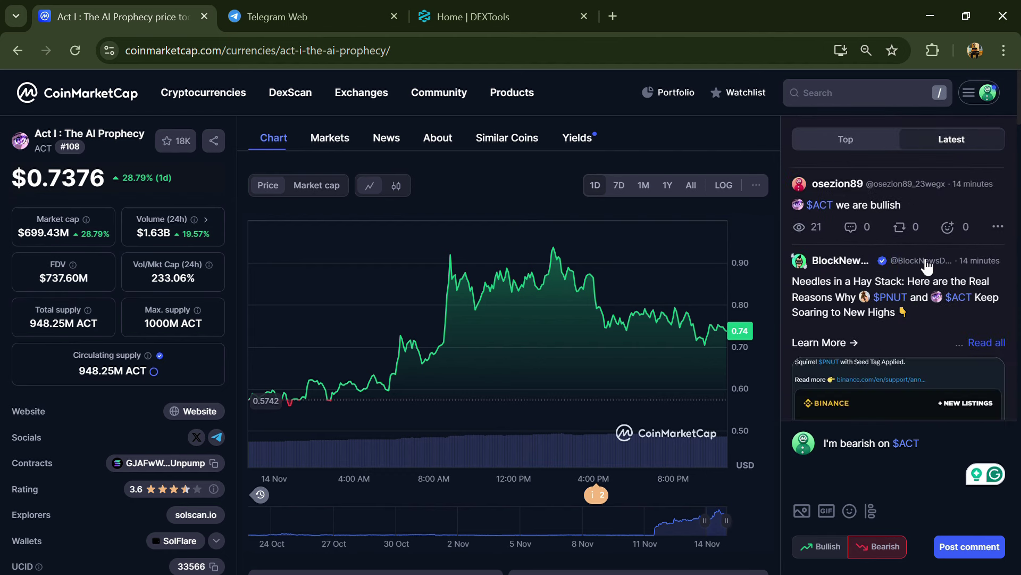
{"action": "scroll", "coordinate": [927, 268], "scroll_direction": "down", "scroll_amount": 2}
{"action": "scroll", "coordinate": [927, 267], "scroll_direction": "down", "scroll_amount": 2}
{"action": "scroll", "coordinate": [926, 267], "scroll_direction": "down", "scroll_amount": 2}
{"action": "scroll", "coordinate": [924, 269], "scroll_direction": "down", "scroll_amount": 2}
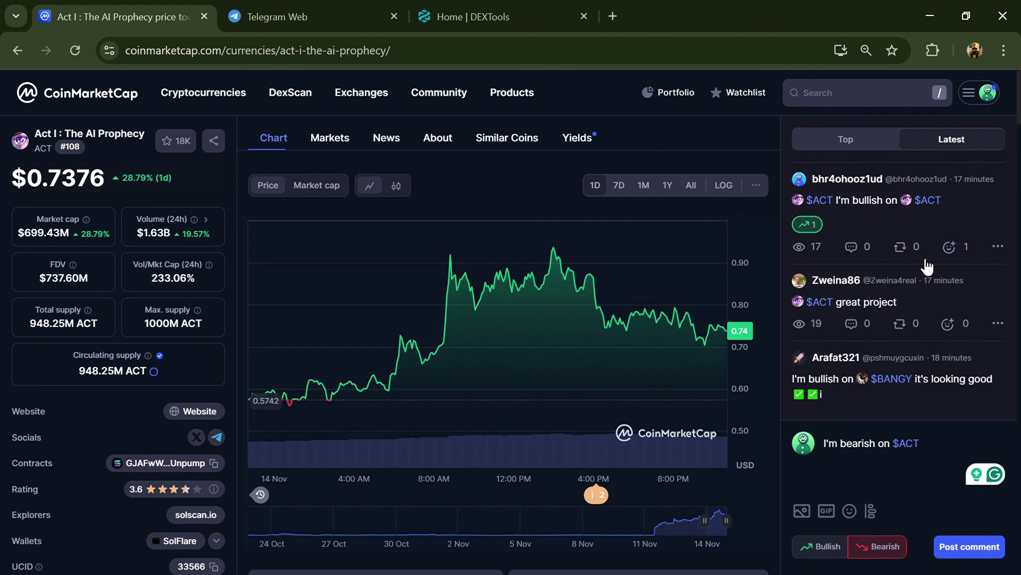
{"action": "scroll", "coordinate": [925, 268], "scroll_direction": "down", "scroll_amount": 2}
{"action": "scroll", "coordinate": [924, 269], "scroll_direction": "down", "scroll_amount": 2}
{"action": "scroll", "coordinate": [129, 431], "scroll_direction": "down", "scroll_amount": 2}
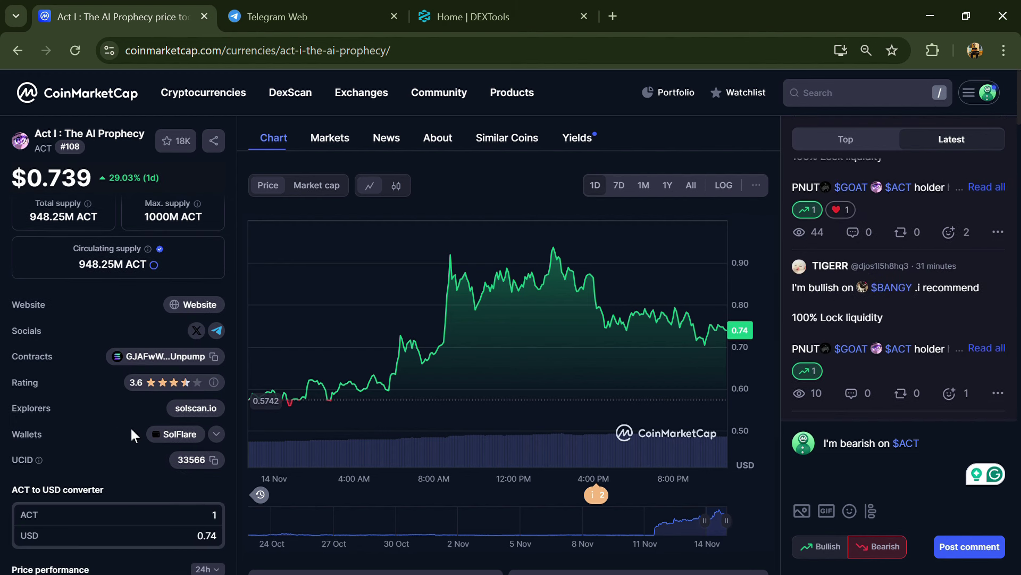
{"action": "left_click", "coordinate": [213, 356]}
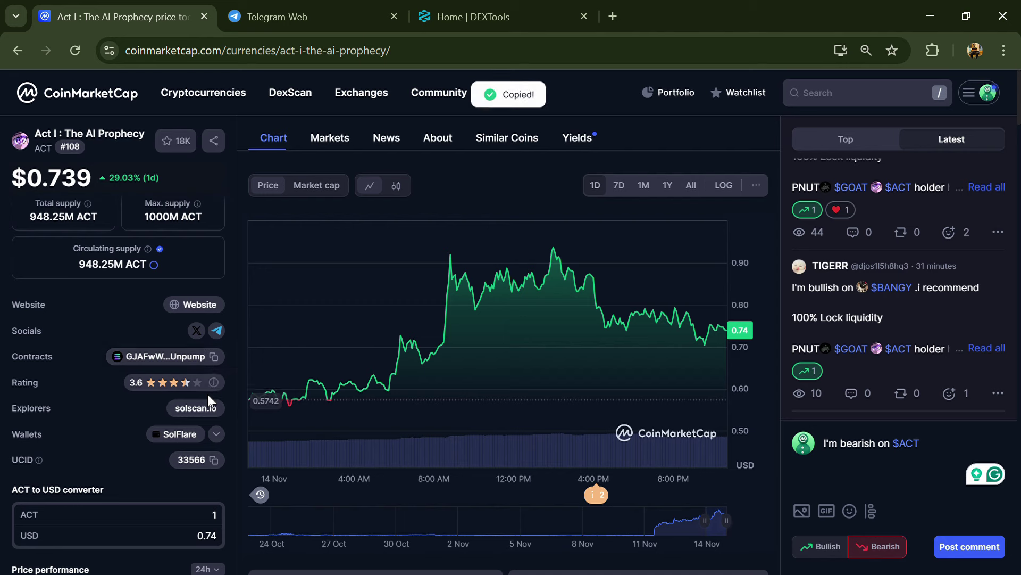
{"action": "left_click", "coordinate": [479, 16]}
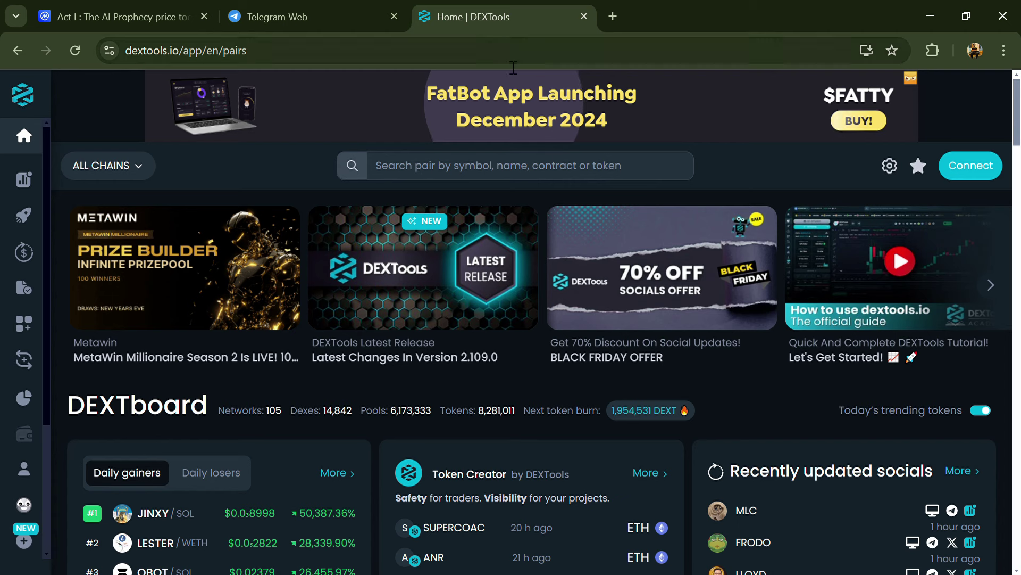
Search DEXTools for the pasted ACT contract address and open the top ACT/SOL pair
{"action": "left_click", "coordinate": [507, 165]}
{"action": "key", "text": "ctrl+v"}
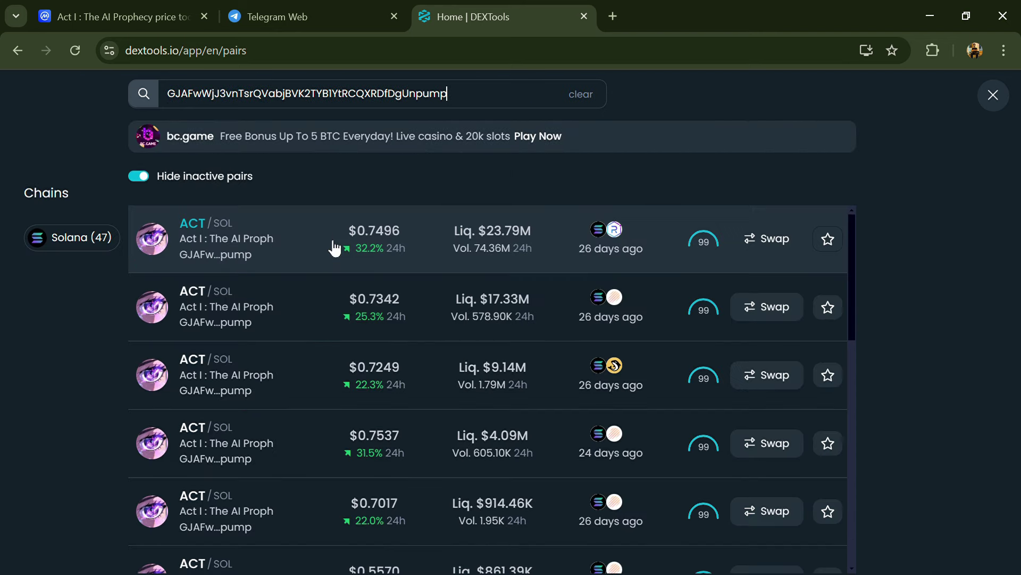
{"action": "left_click", "coordinate": [253, 249]}
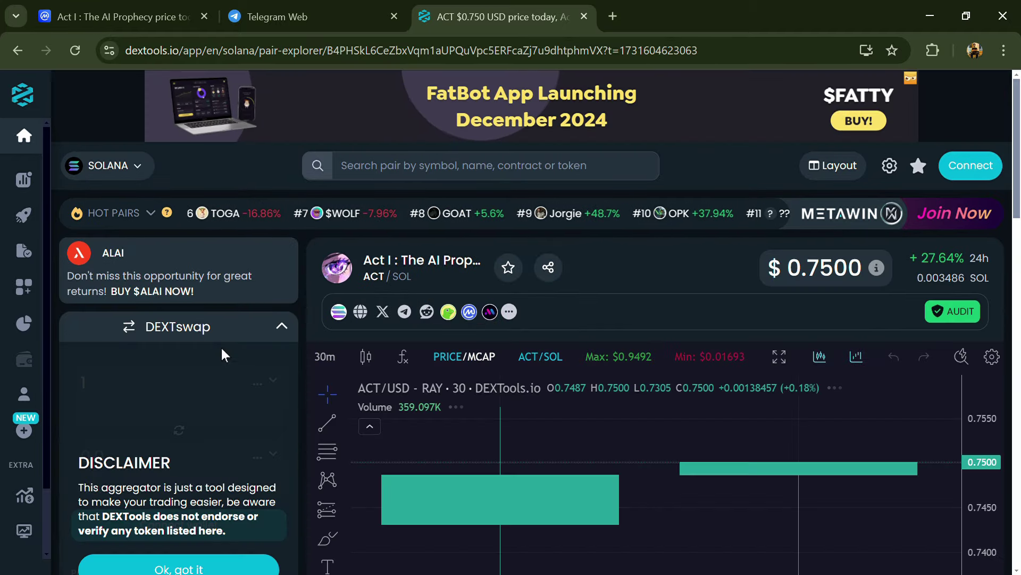
{"action": "scroll", "coordinate": [160, 309], "scroll_direction": "down", "scroll_amount": 4}
{"action": "scroll", "coordinate": [160, 310], "scroll_direction": "down", "scroll_amount": 10}
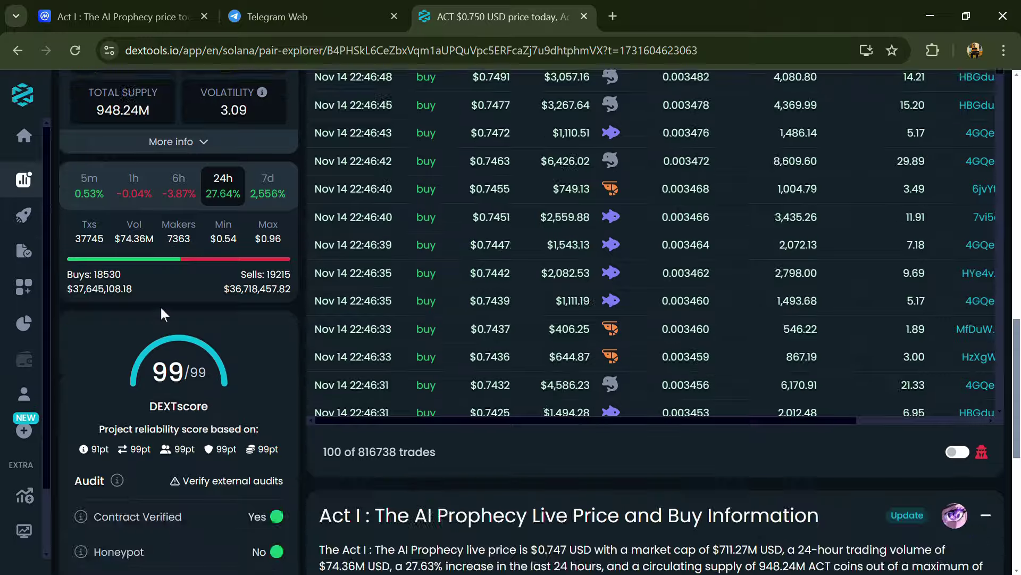
{"action": "scroll", "coordinate": [159, 306], "scroll_direction": "down", "scroll_amount": 5}
Highlight the Community Trust heading and its 90.5% positive and 9.5% negative vote shares
{"action": "triple_click", "coordinate": [145, 328]}
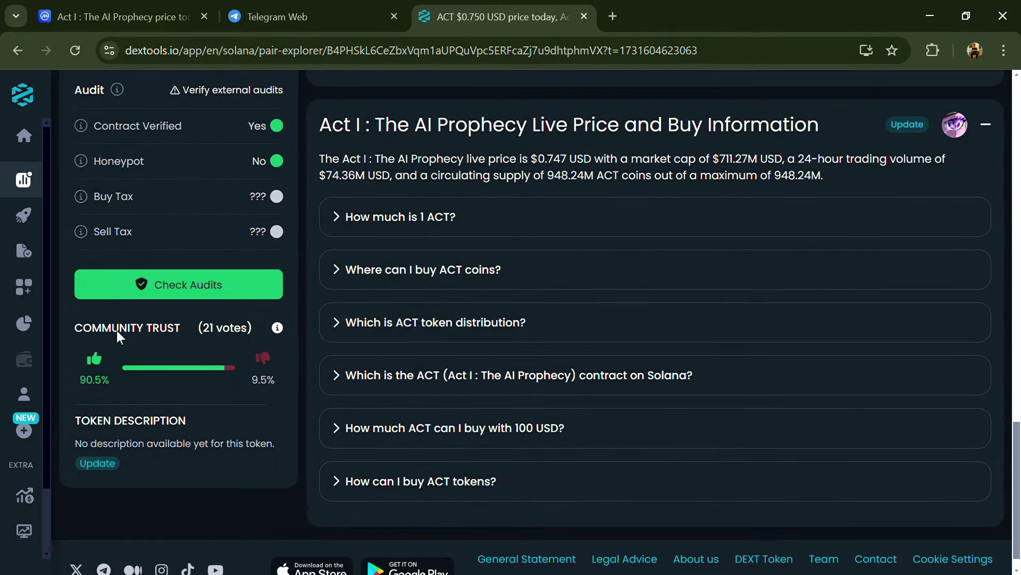
{"action": "triple_click", "coordinate": [116, 330]}
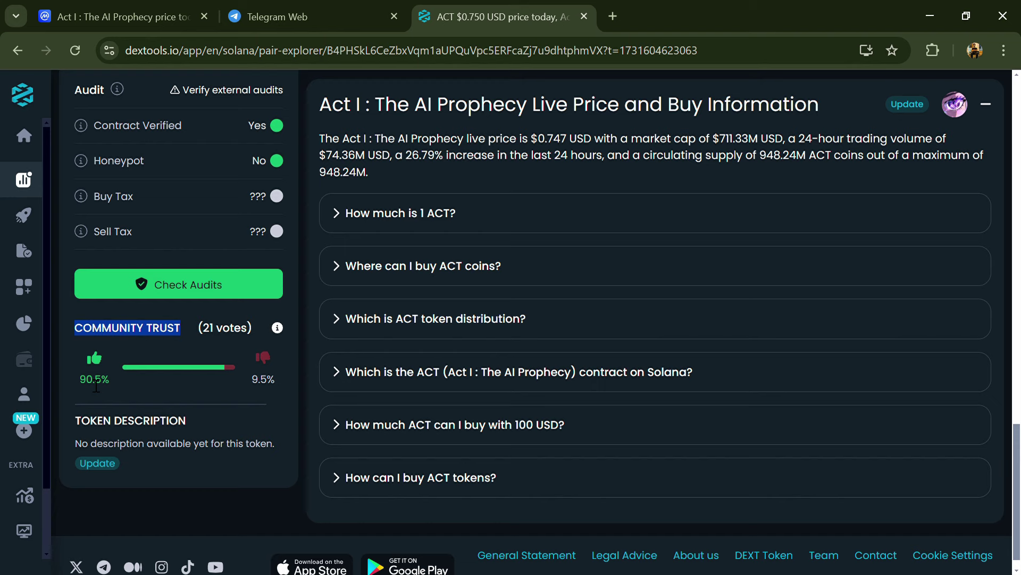
{"action": "double_click", "coordinate": [91, 378]}
{"action": "double_click", "coordinate": [264, 381]}
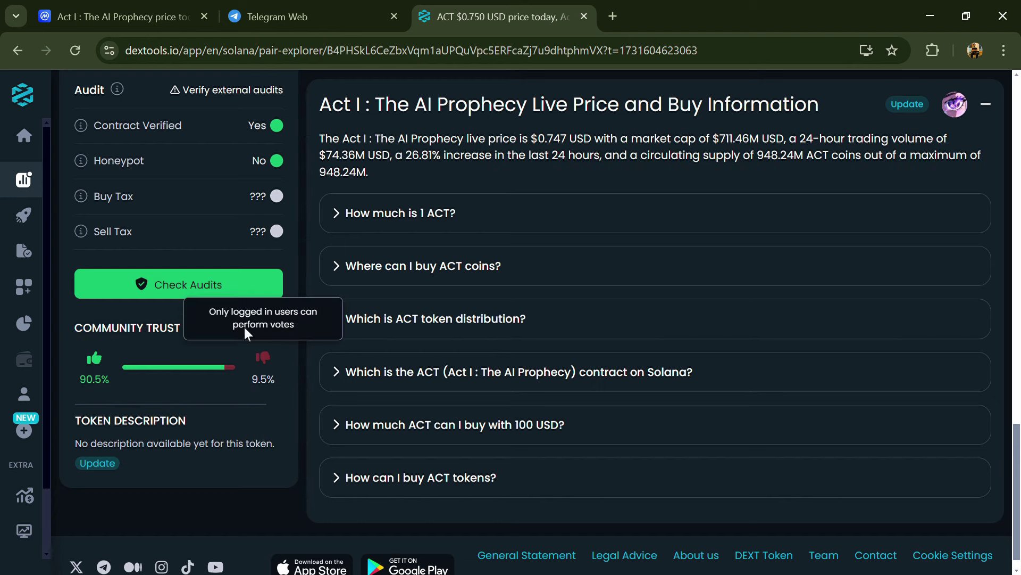
Open the full audit scan, view its three Neutral alerts, and close it
{"action": "left_click", "coordinate": [172, 293]}
{"action": "scroll", "coordinate": [798, 288], "scroll_direction": "down", "scroll_amount": 1}
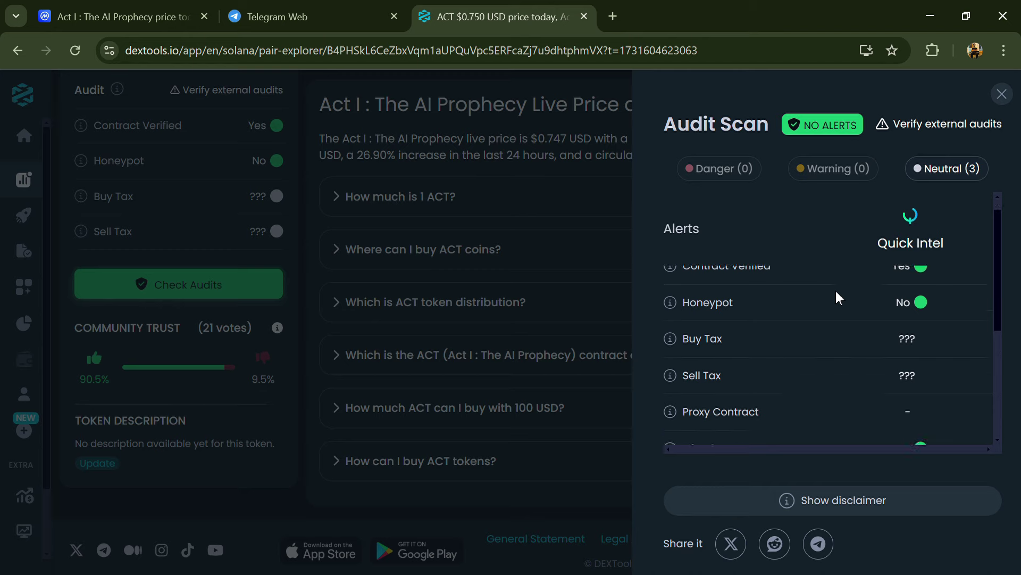
{"action": "scroll", "coordinate": [862, 326], "scroll_direction": "down", "scroll_amount": 2}
{"action": "scroll", "coordinate": [905, 240], "scroll_direction": "up", "scroll_amount": 3}
{"action": "left_click", "coordinate": [942, 174]}
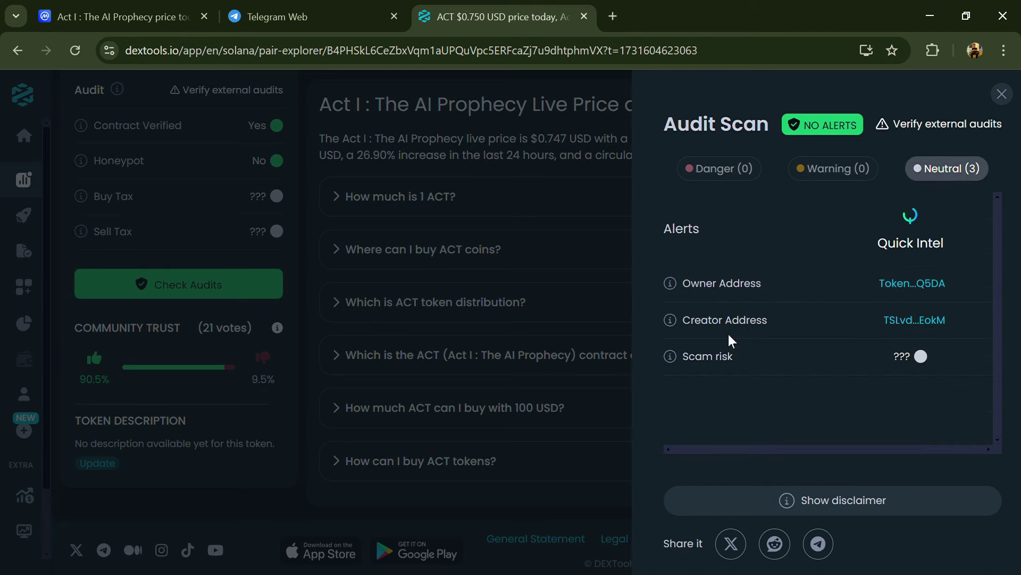
{"action": "left_click", "coordinate": [1002, 94]}
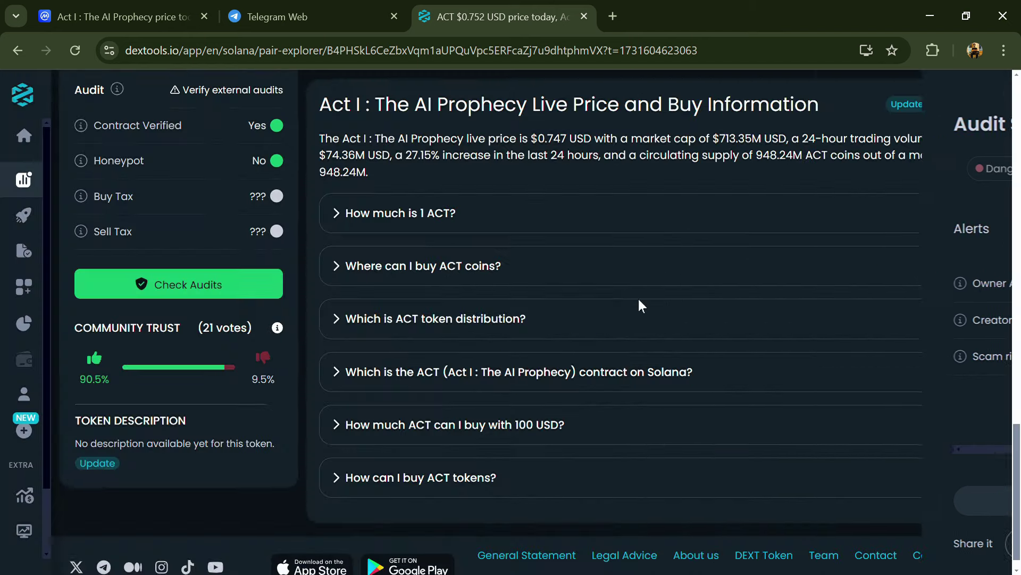
{"action": "scroll", "coordinate": [638, 304], "scroll_direction": "up", "scroll_amount": 4}
{"action": "scroll", "coordinate": [634, 309], "scroll_direction": "up", "scroll_amount": 3}
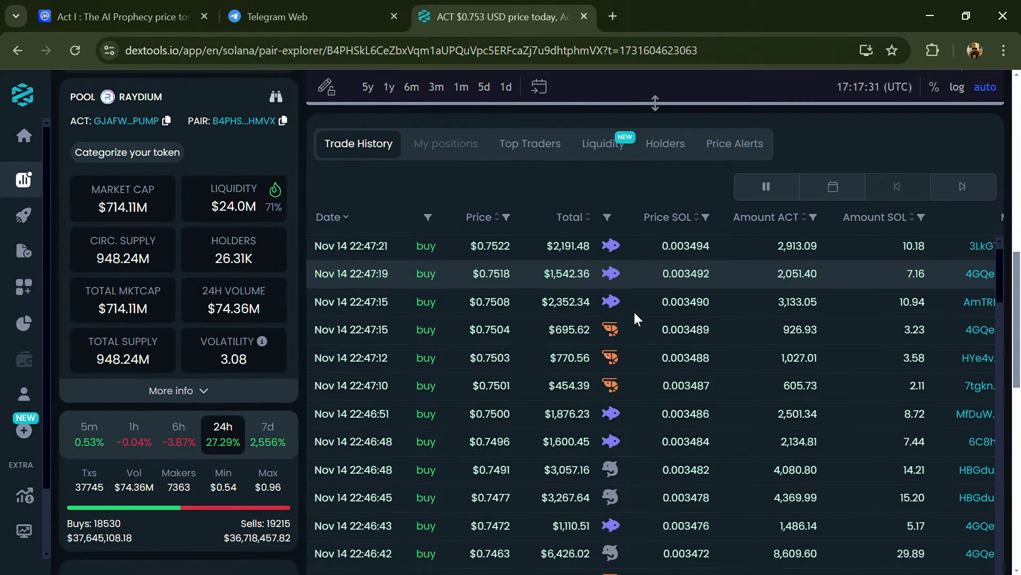
{"action": "scroll", "coordinate": [634, 322], "scroll_direction": "down", "scroll_amount": 2}
{"action": "scroll", "coordinate": [639, 335], "scroll_direction": "down", "scroll_amount": 2}
{"action": "scroll", "coordinate": [639, 335], "scroll_direction": "down", "scroll_amount": 2}
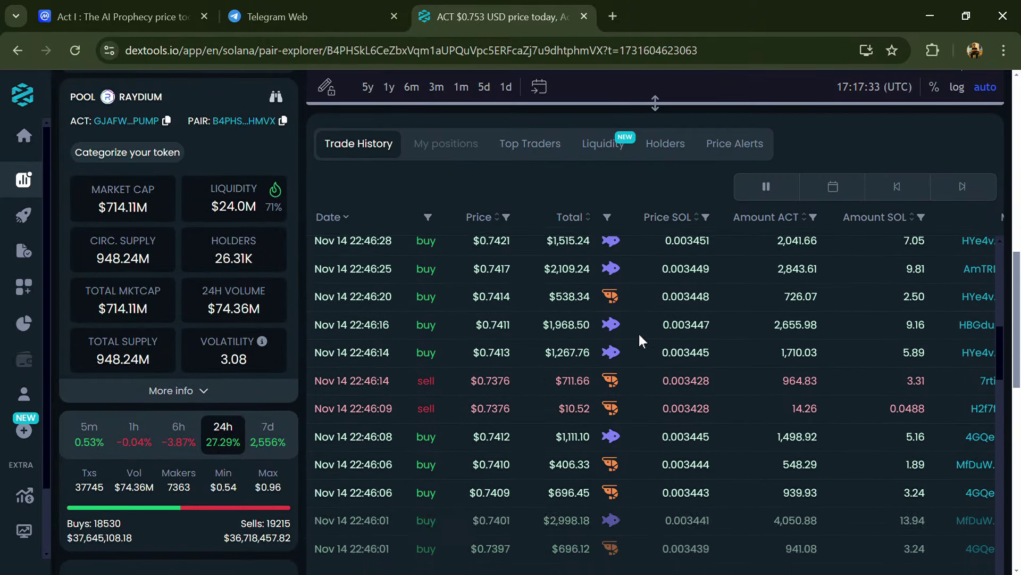
{"action": "scroll", "coordinate": [639, 334], "scroll_direction": "down", "scroll_amount": 2}
{"action": "scroll", "coordinate": [639, 334], "scroll_direction": "down", "scroll_amount": 2}
{"action": "scroll", "coordinate": [640, 334], "scroll_direction": "down", "scroll_amount": 2}
{"action": "scroll", "coordinate": [638, 335], "scroll_direction": "down", "scroll_amount": 2}
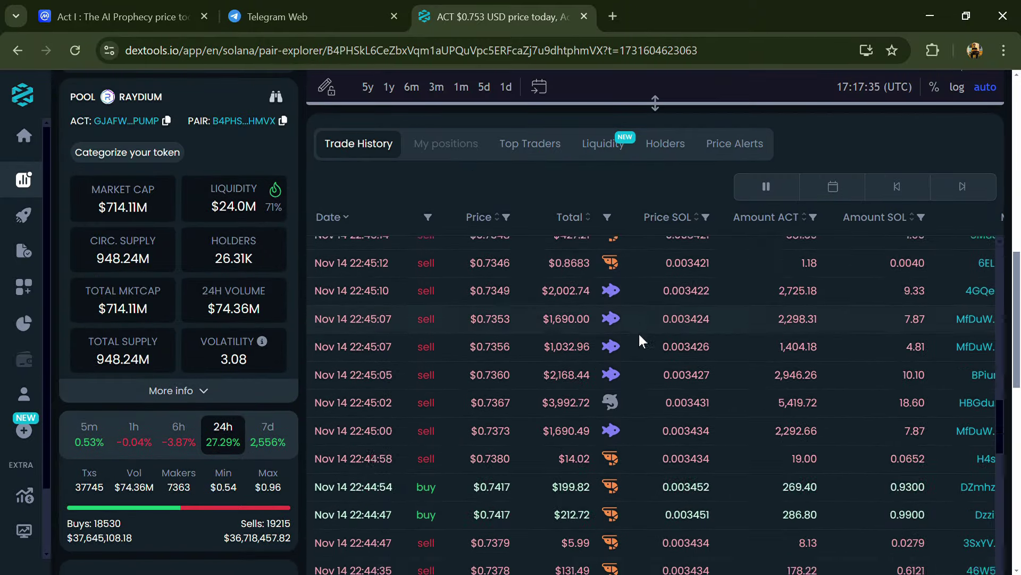
{"action": "scroll", "coordinate": [639, 334], "scroll_direction": "down", "scroll_amount": 2}
Switch back to the CoinMarketCap ACT page showing its 3.6 rating
{"action": "left_click", "coordinate": [120, 16]}
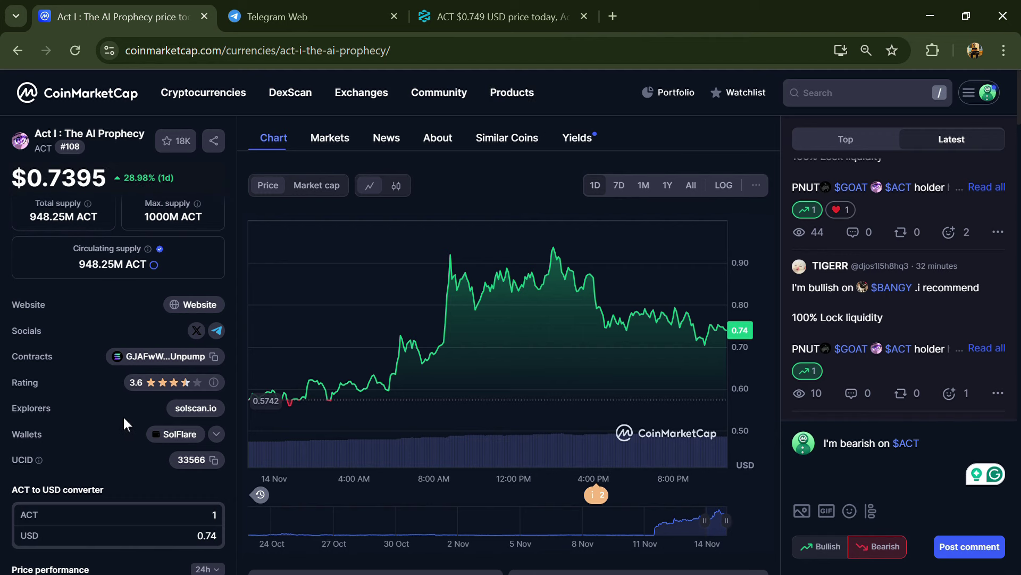
Show ACT's Markets list full width, check the All pairs filter, then close the overlay
{"action": "left_click", "coordinate": [331, 137]}
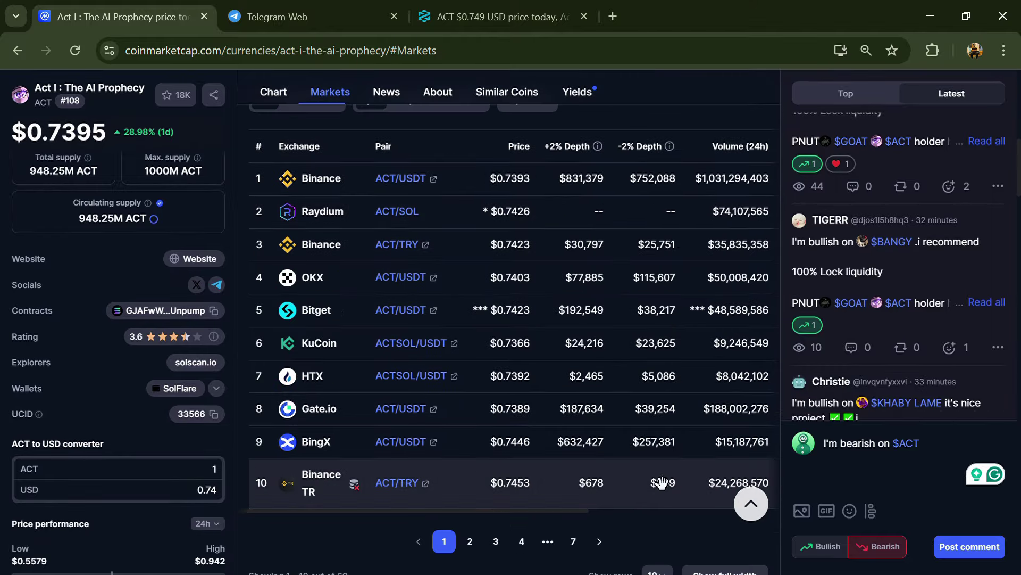
{"action": "scroll", "coordinate": [662, 483], "scroll_direction": "down", "scroll_amount": 3}
{"action": "left_click", "coordinate": [725, 468]}
{"action": "scroll", "coordinate": [807, 226], "scroll_direction": "down", "scroll_amount": 2}
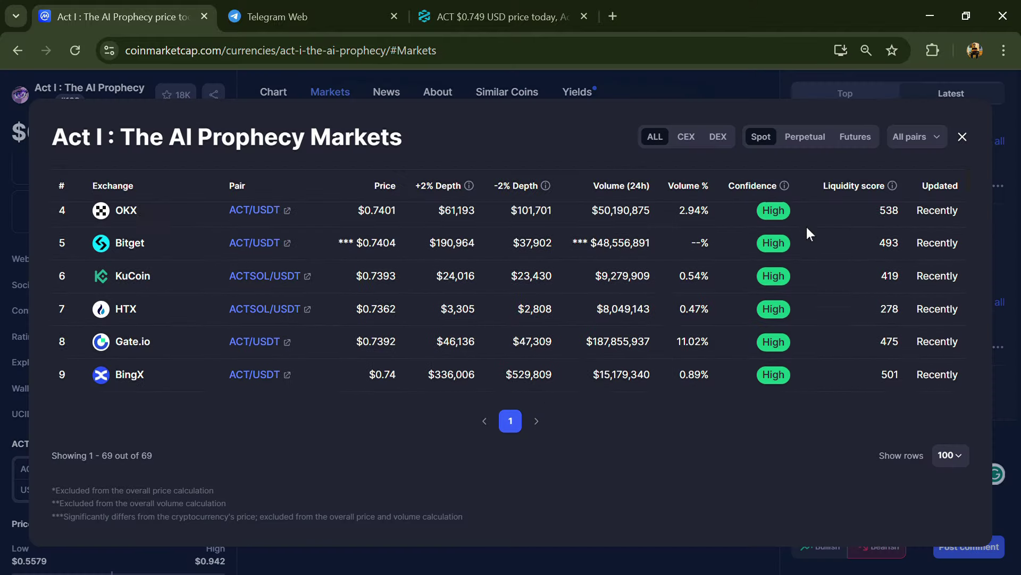
{"action": "scroll", "coordinate": [807, 227], "scroll_direction": "down", "scroll_amount": 5}
{"action": "scroll", "coordinate": [806, 227], "scroll_direction": "up", "scroll_amount": 8}
{"action": "left_click", "coordinate": [916, 137]}
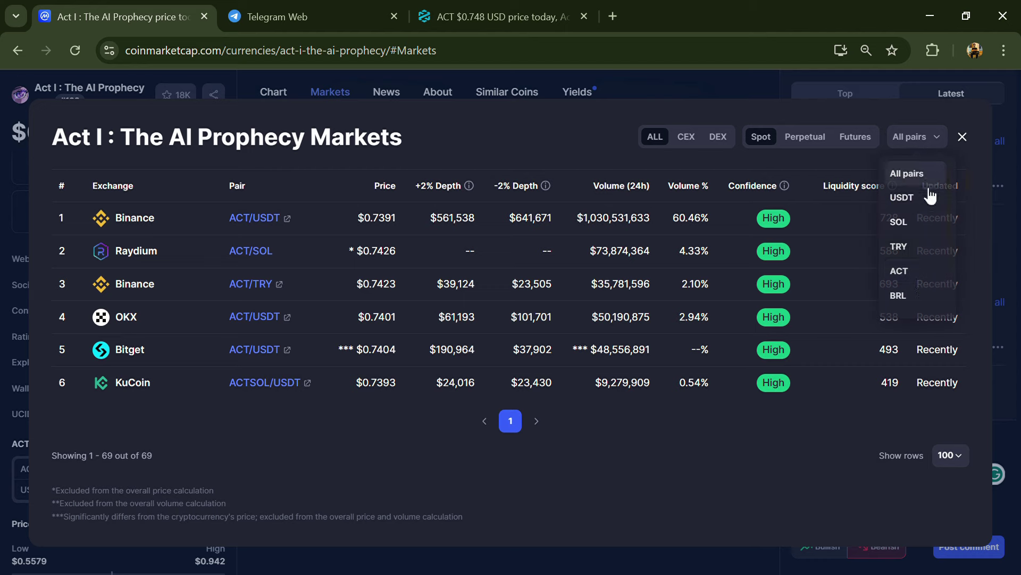
{"action": "left_click", "coordinate": [963, 136]}
{"action": "scroll", "coordinate": [654, 240], "scroll_direction": "up", "scroll_amount": 1}
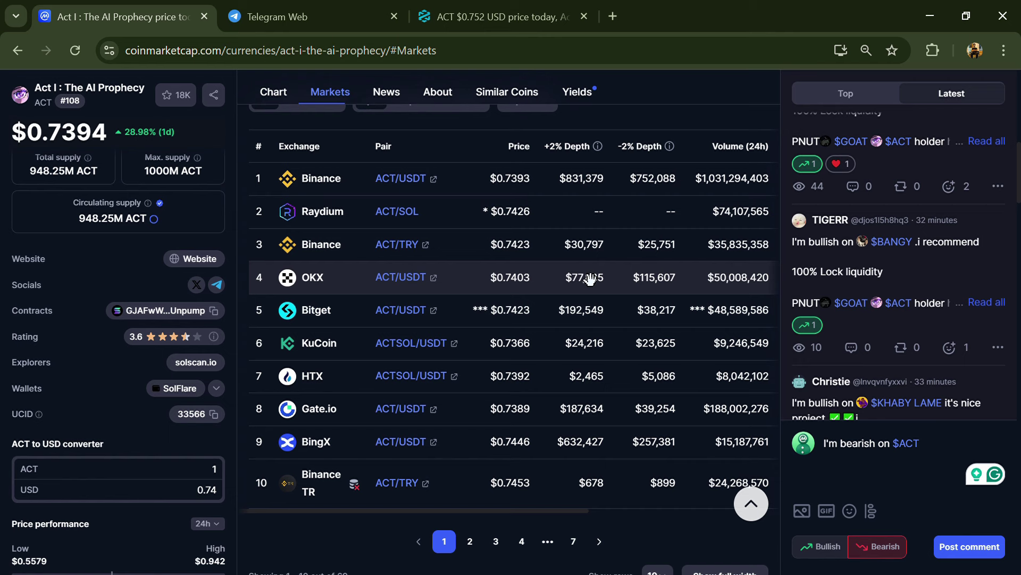
Open ACT's Solscan holders list and highlight the 59.81%, 3.86% and 2.89% shares
{"action": "left_click", "coordinate": [198, 365]}
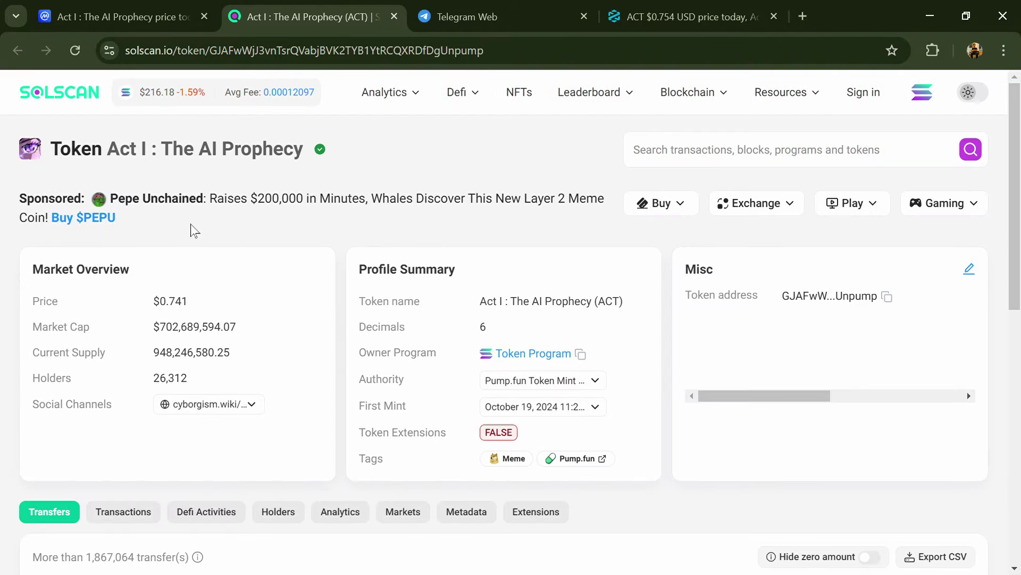
{"action": "scroll", "coordinate": [192, 232], "scroll_direction": "down", "scroll_amount": 4}
{"action": "left_click", "coordinate": [275, 195]}
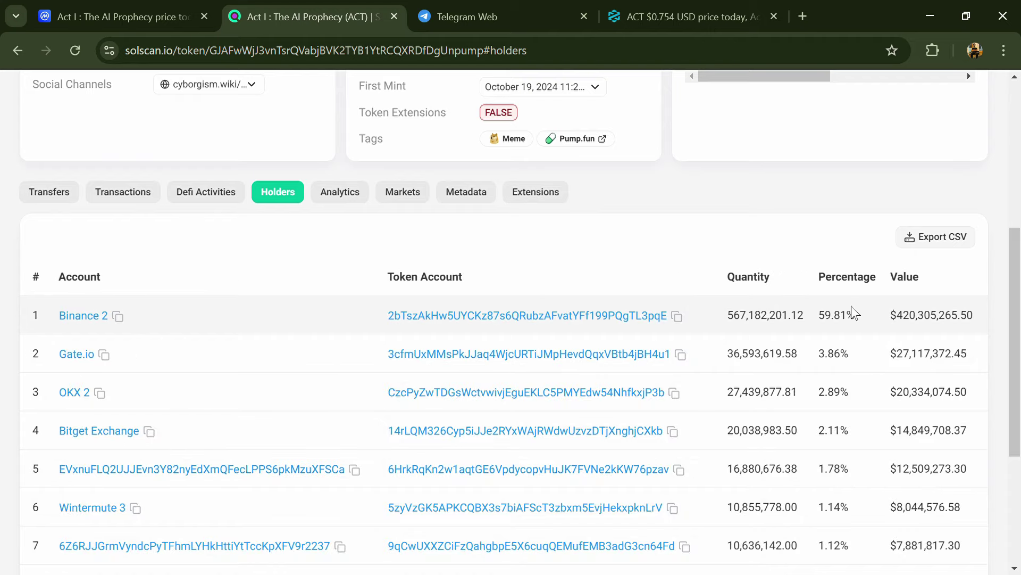
{"action": "double_click", "coordinate": [837, 319]}
{"action": "double_click", "coordinate": [832, 354]}
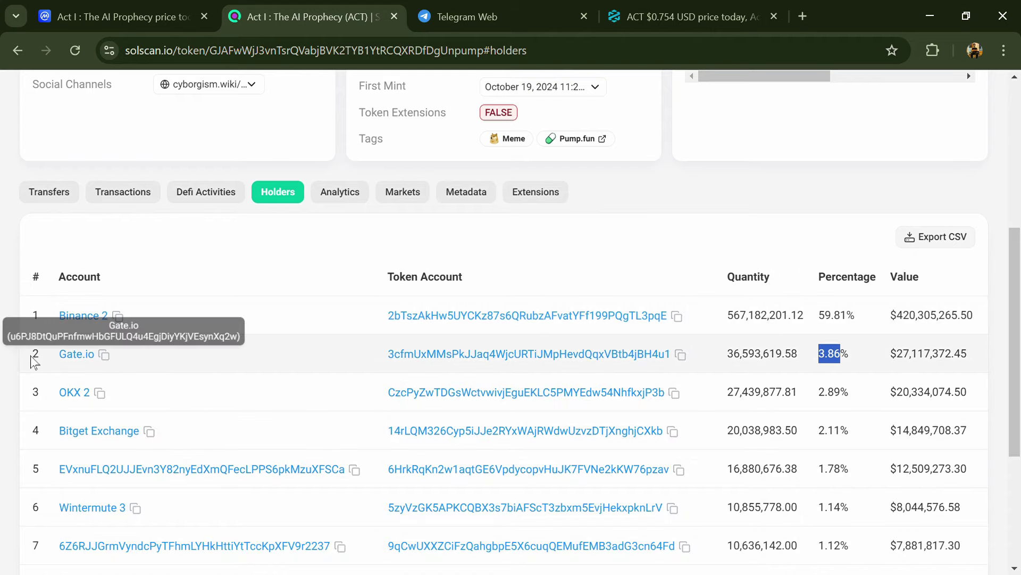
{"action": "double_click", "coordinate": [830, 392]}
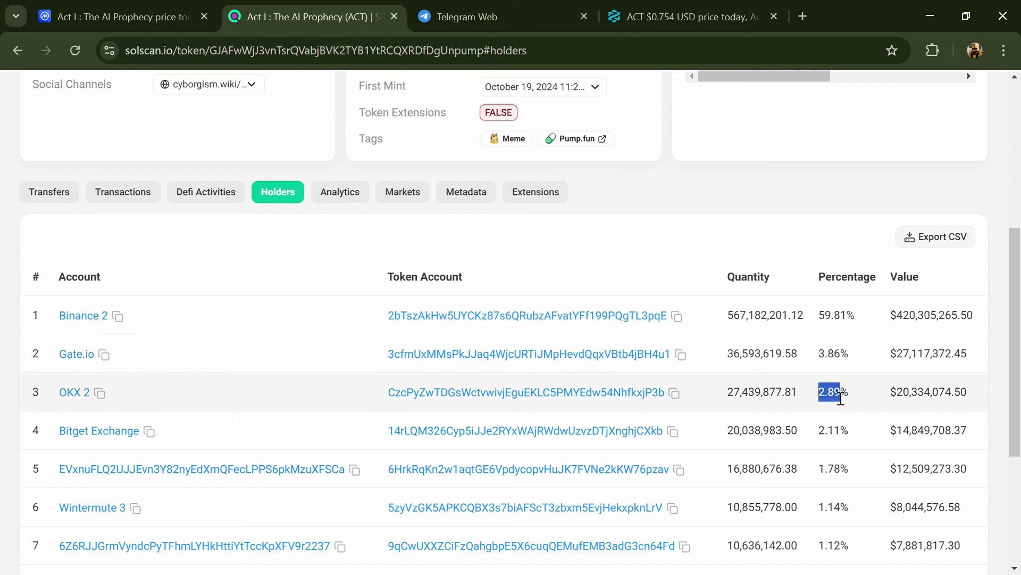
{"action": "left_click", "coordinate": [810, 402]}
{"action": "scroll", "coordinate": [855, 367], "scroll_direction": "down", "scroll_amount": 3}
{"action": "scroll", "coordinate": [855, 364], "scroll_direction": "up", "scroll_amount": 3}
{"action": "scroll", "coordinate": [855, 364], "scroll_direction": "down", "scroll_amount": 1}
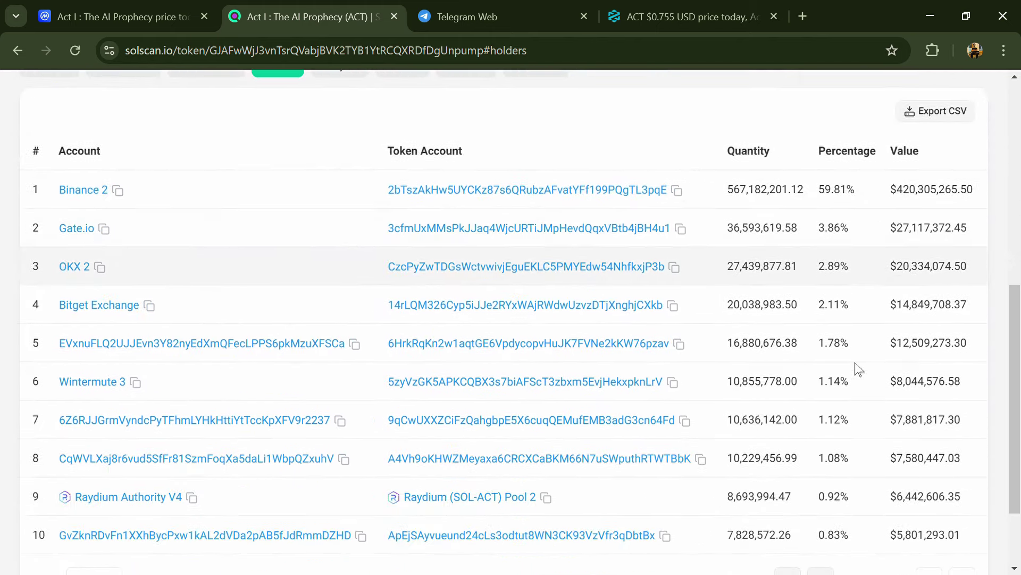